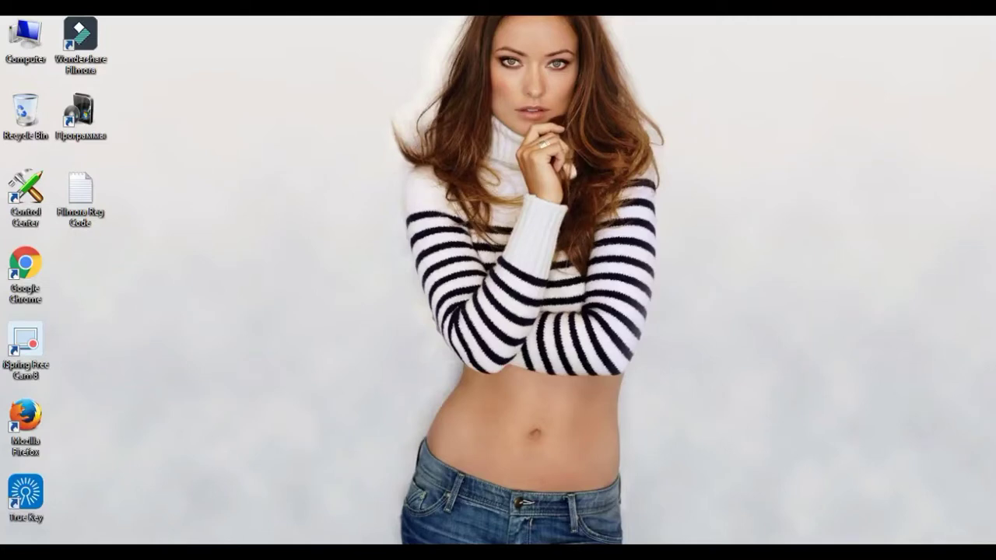
- Refresh the Windows desktop twice from its right-click menu
right_click(204, 102)
key("Escape")
right_click(191, 122)
left_click(226, 164)
right_click(187, 116)
left_click(226, 158)
- Launch Firefox and search Google for '2captcha'
left_click(335, 551)
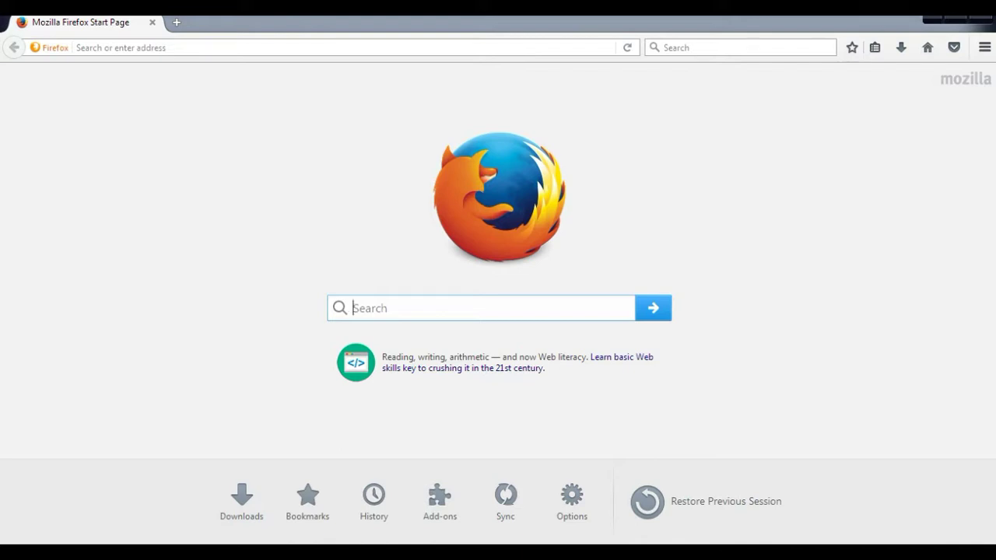
type("2")
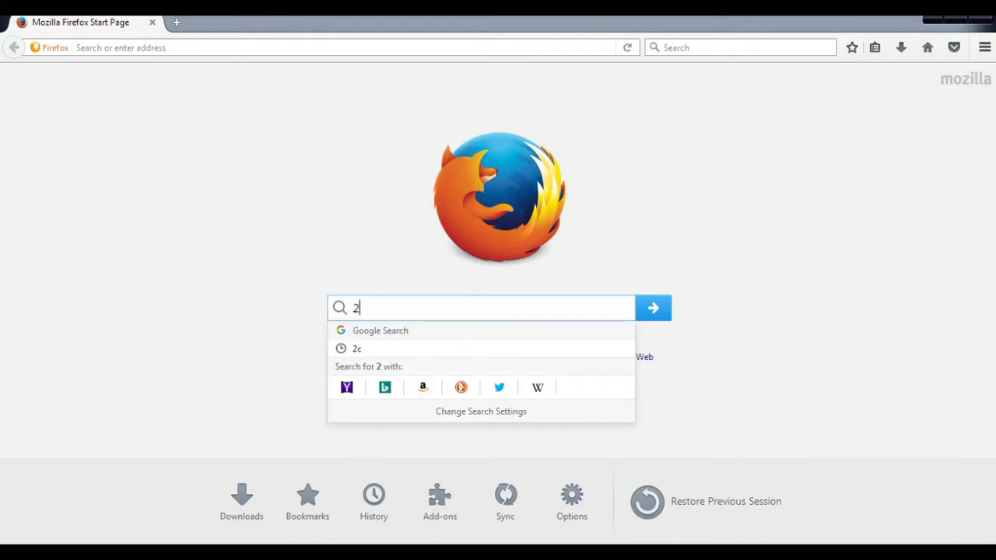
type("cha")
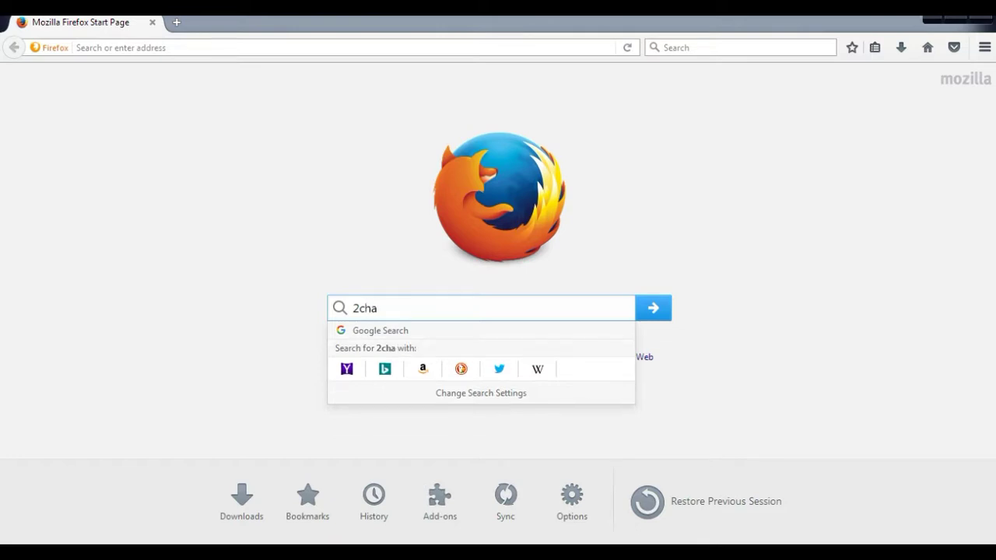
key("BackSpace")
key("BackSpace")
key("BackSpace")
type("capcha")
key("BackSpace")
key("BackSpace")
key("BackSpace")
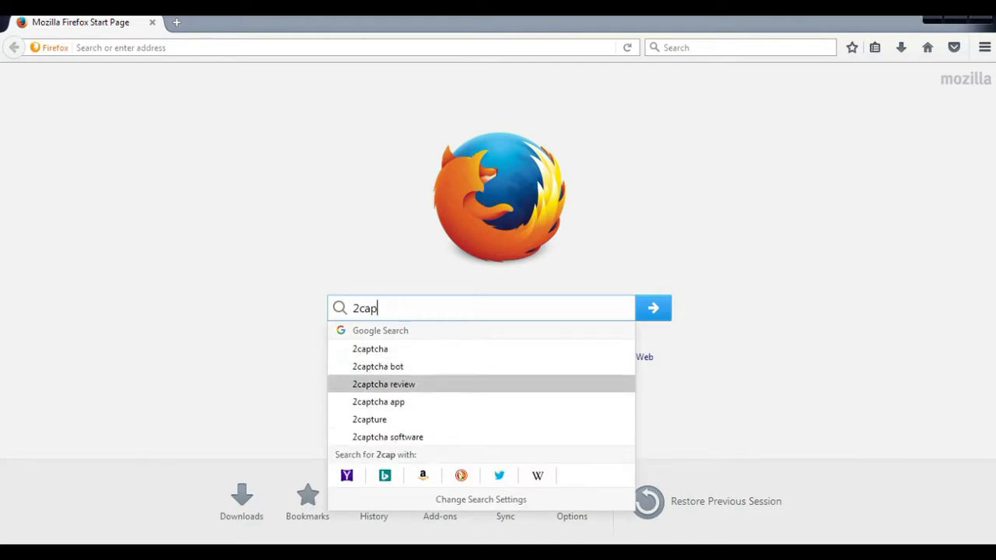
key("Return")
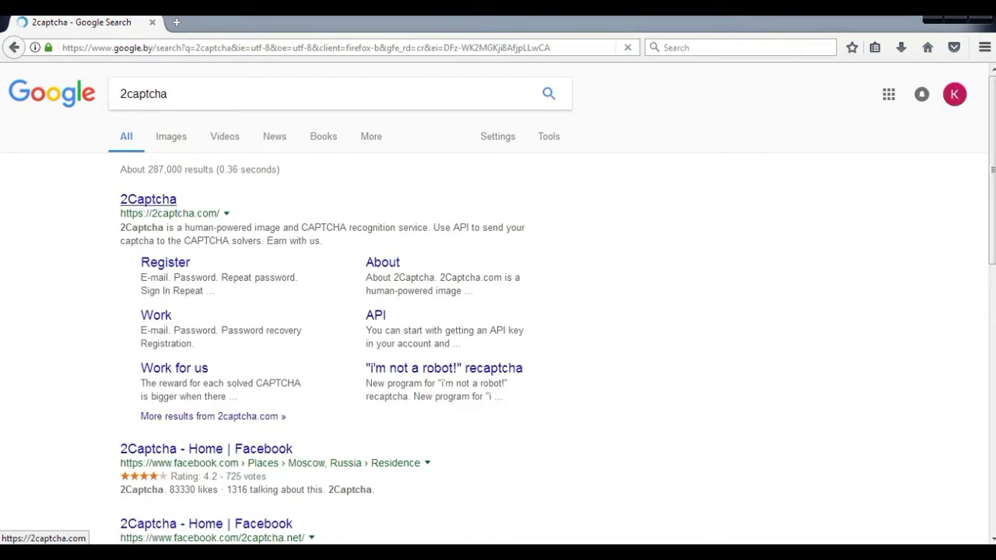
- Open the 2Captcha site from the results and reach its Register page from the homepage
left_click(148, 199)
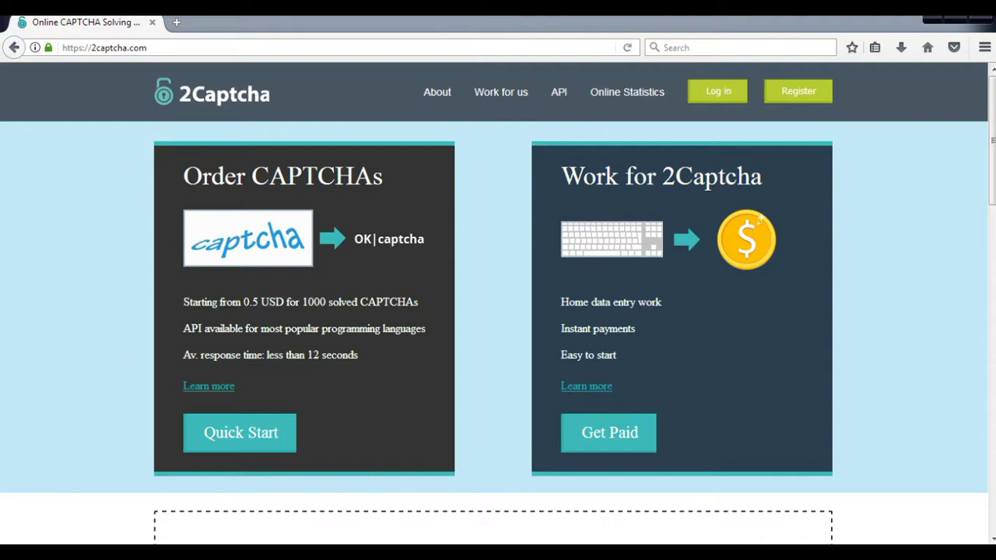
left_click(717, 91)
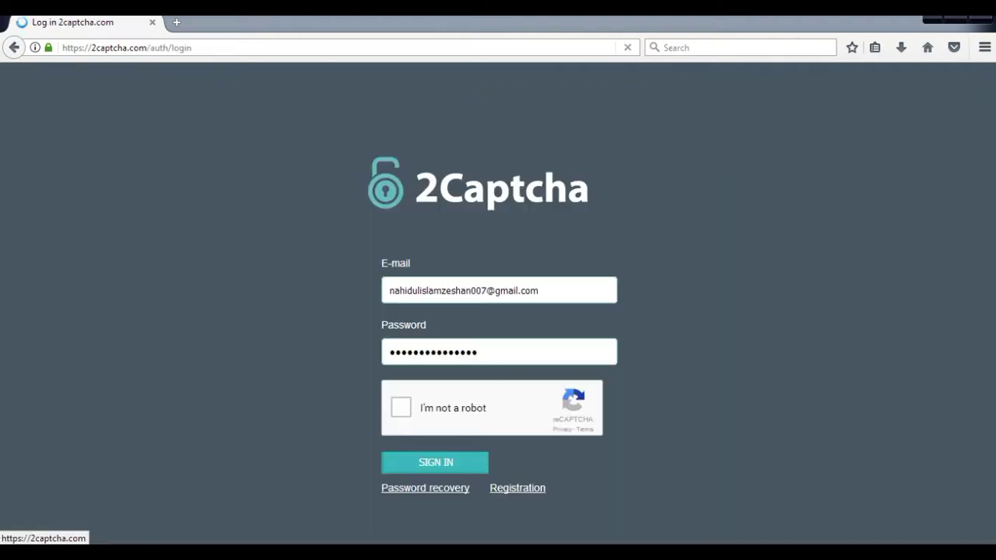
left_click(14, 47)
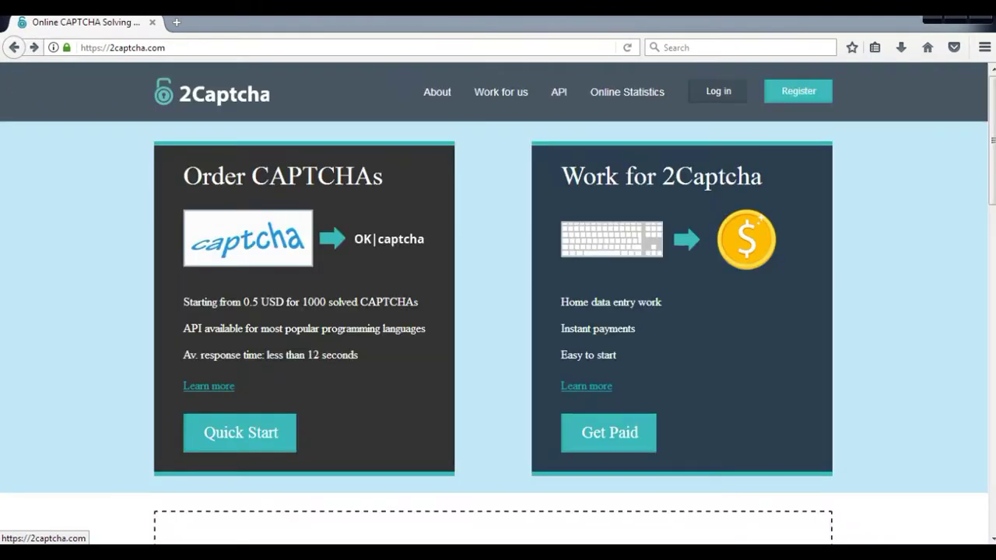
left_click(799, 91)
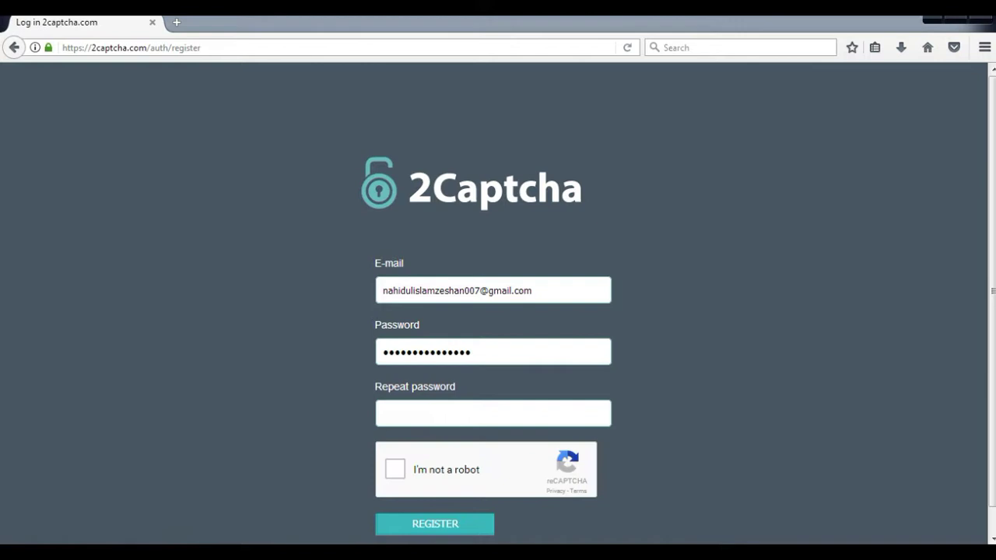
- Replace the pre-filled e-mail address with a new one
left_click(470, 290)
key("Escape")
key("BackSpace")
key("BackSpace")
key("BackSpace")
key("BackSpace")
key("BackSpace")
key("BackSpace")
key("BackSpace")
key("BackSpace")
key("BackSpace")
key("BackSpace")
key("BackSpace")
key("BackSpace")
key("BackSpace")
key("BackSpace")
key("BackSpace")
key("BackSpace")
key("BackSpace")
key("BackSpace")
key("BackSpace")
key("BackSpace")
key("BackSpace")
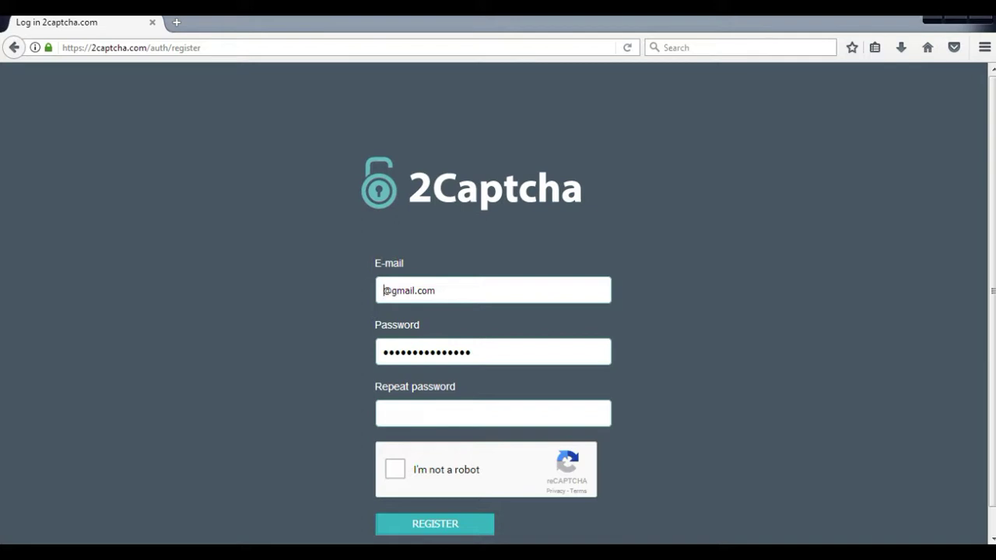
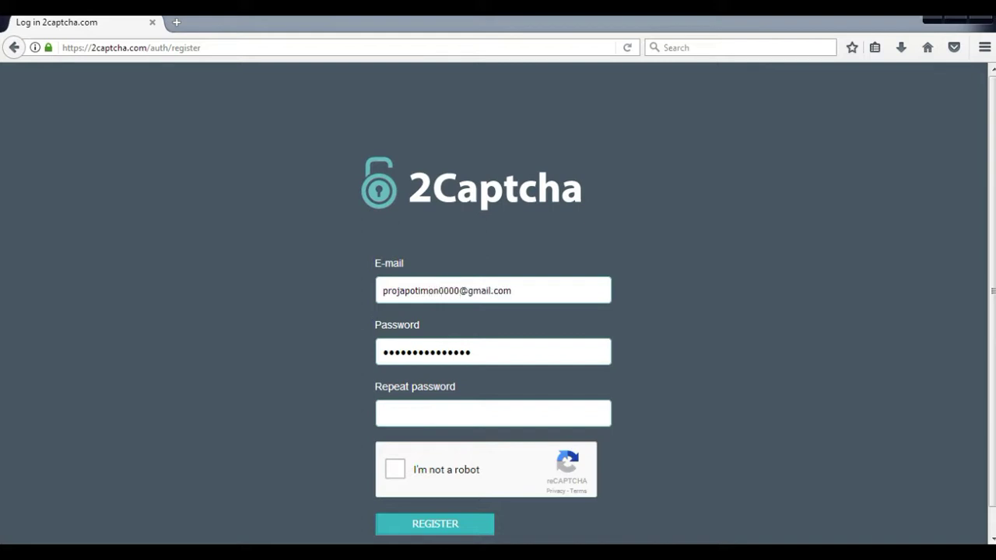
- Enter a new password, repeat it, and pass the 'I'm not a robot' check
key("ctrl+a")
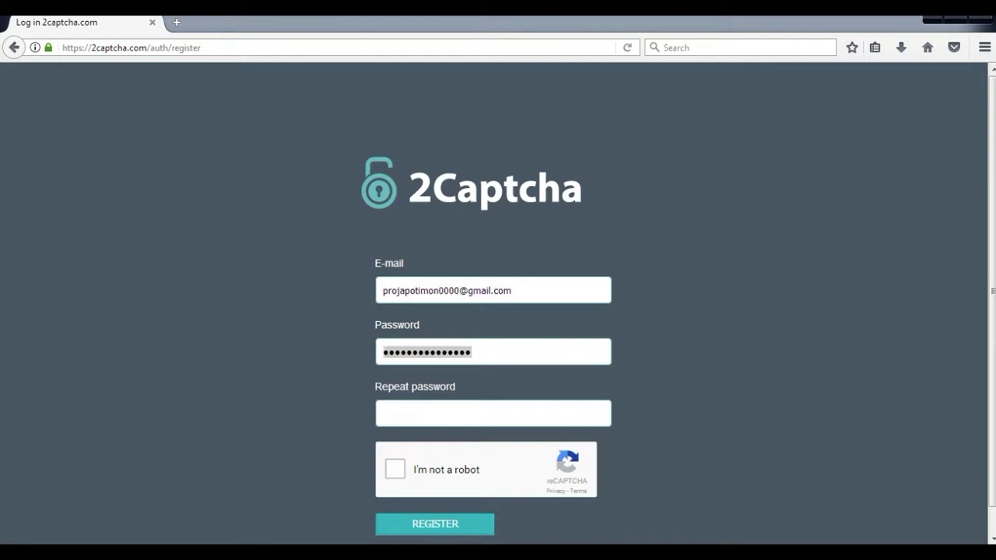
key("BackSpace")
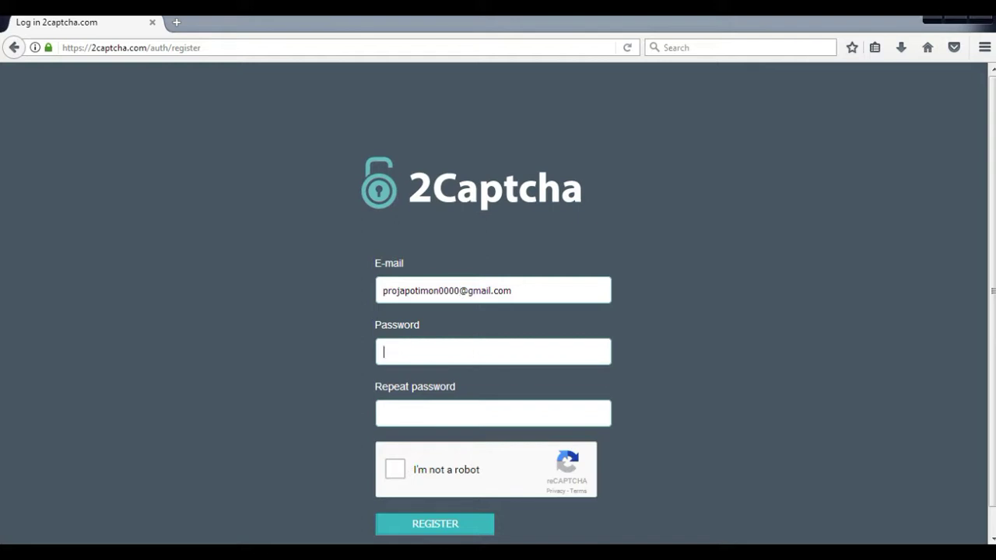
key("Down")
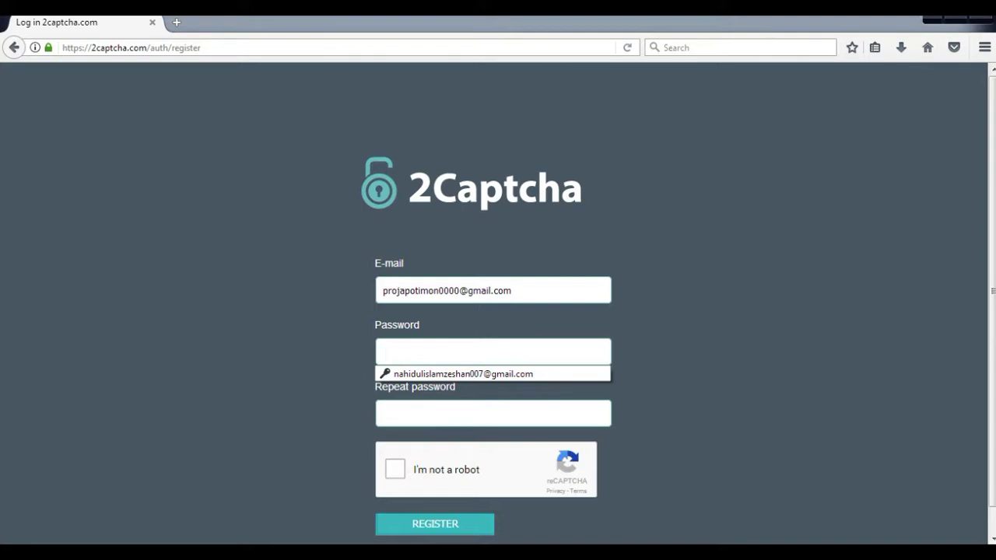
type("*********")
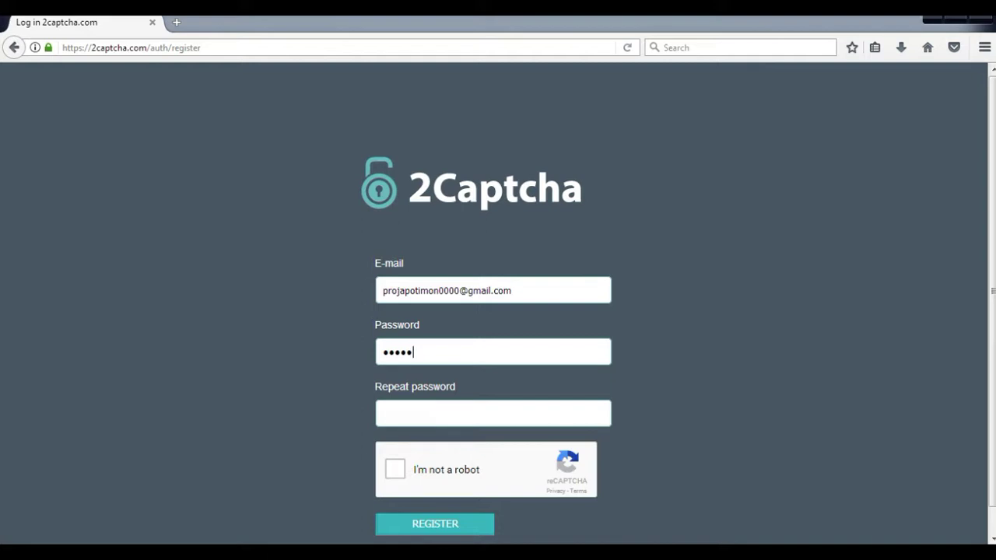
type("**")
left_click(493, 413)
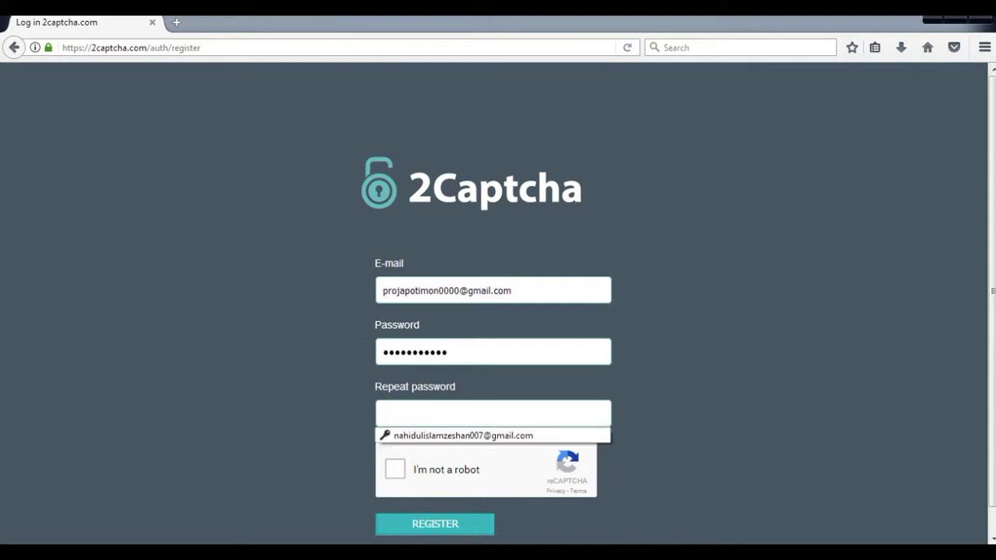
type("****")
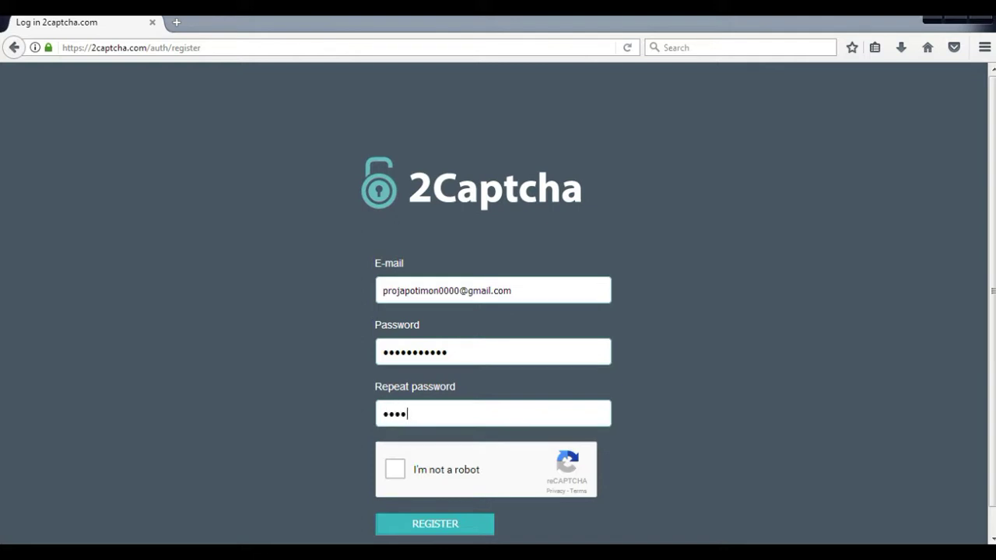
type("*******")
left_click(395, 469)
scroll(498, 311, "down", 1)
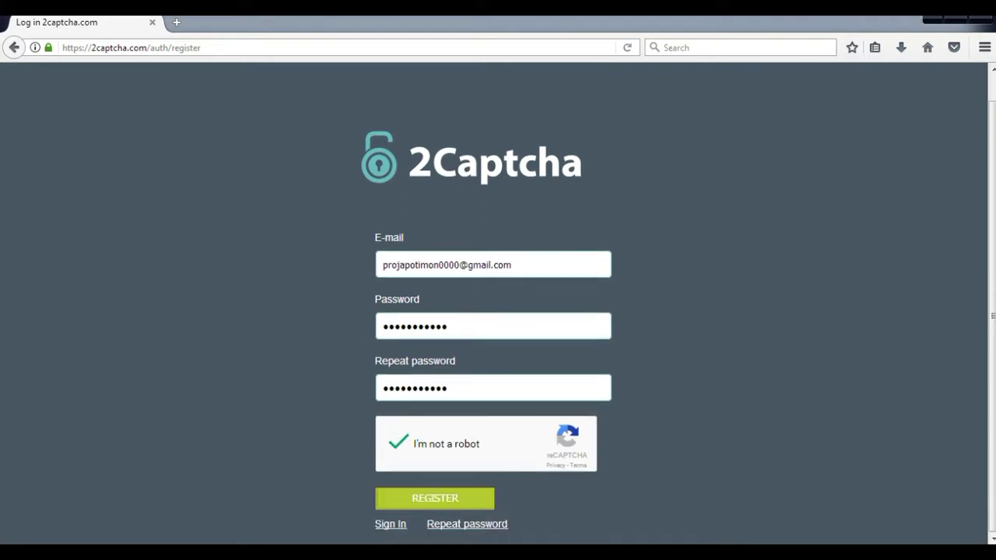
- Submit the registration form and choose Next under I'M A WORKER on the welcome page
left_click(435, 498)
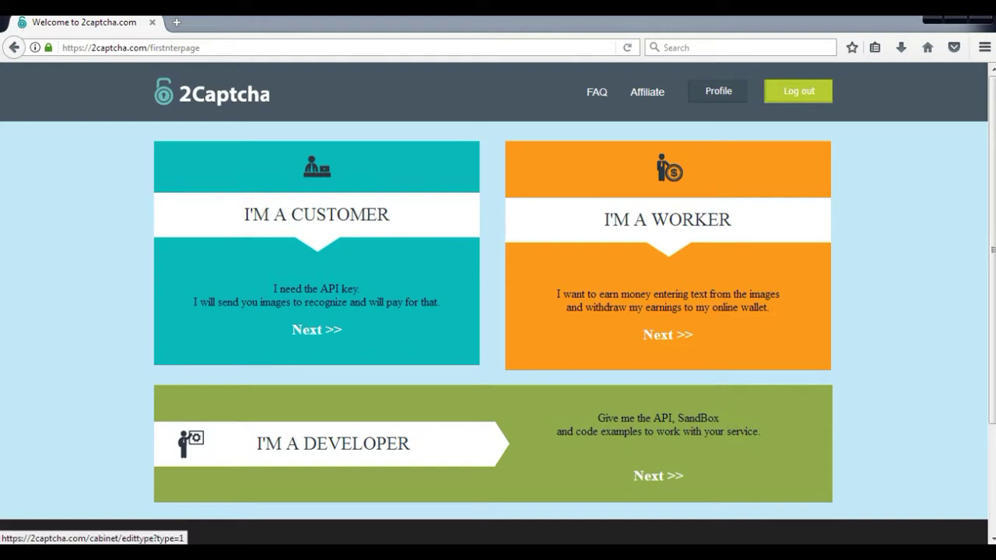
scroll(498, 304, "down", 3)
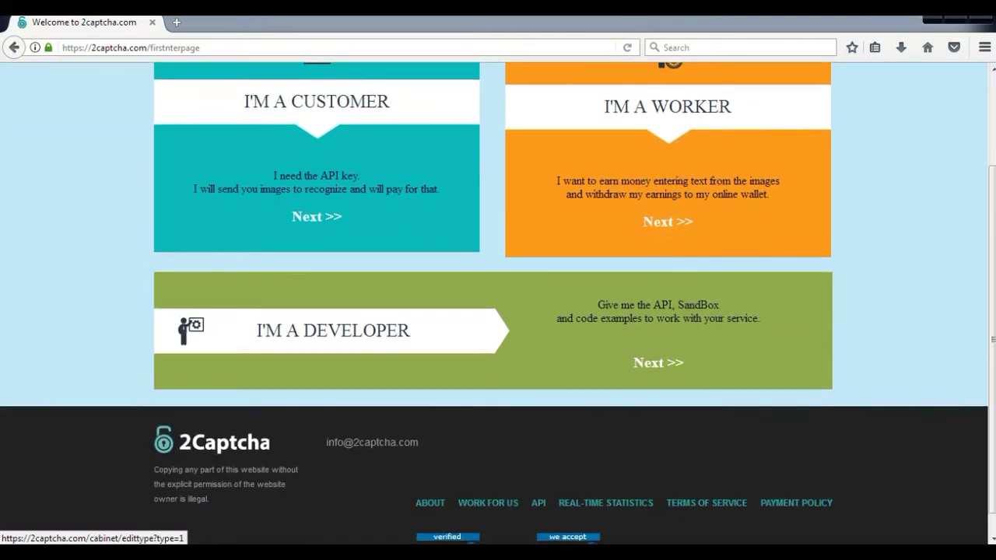
scroll(498, 303, "up", 3)
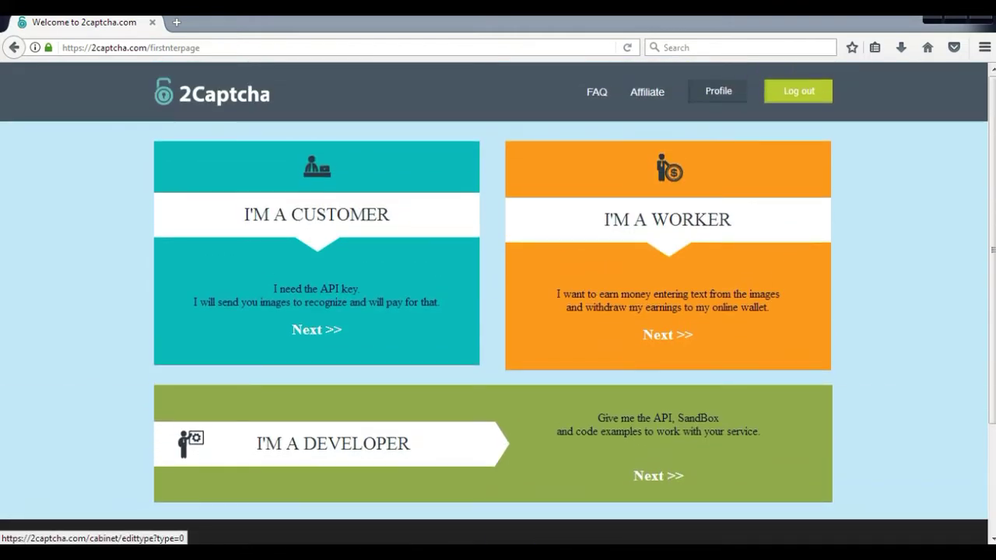
scroll(499, 303, "down", 2)
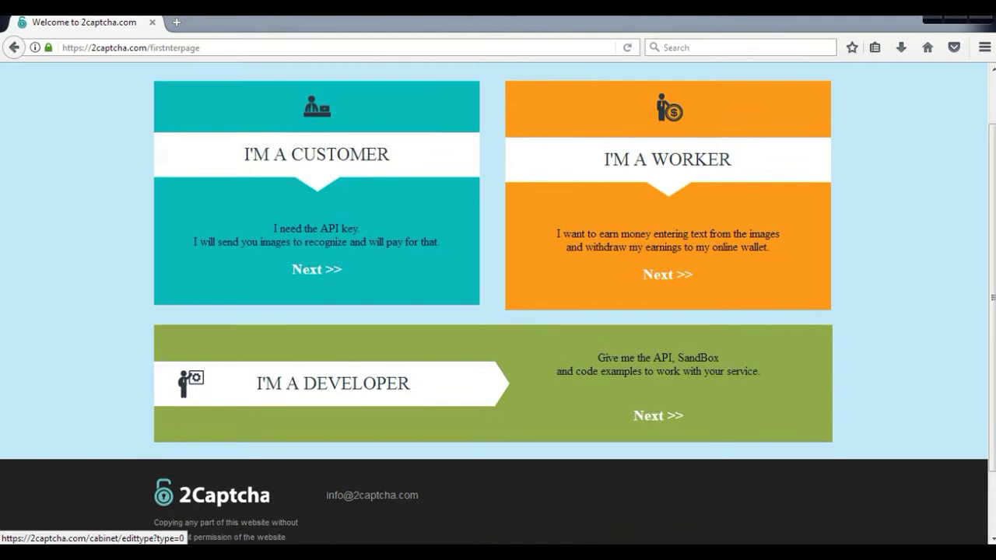
scroll(499, 303, "up", 2)
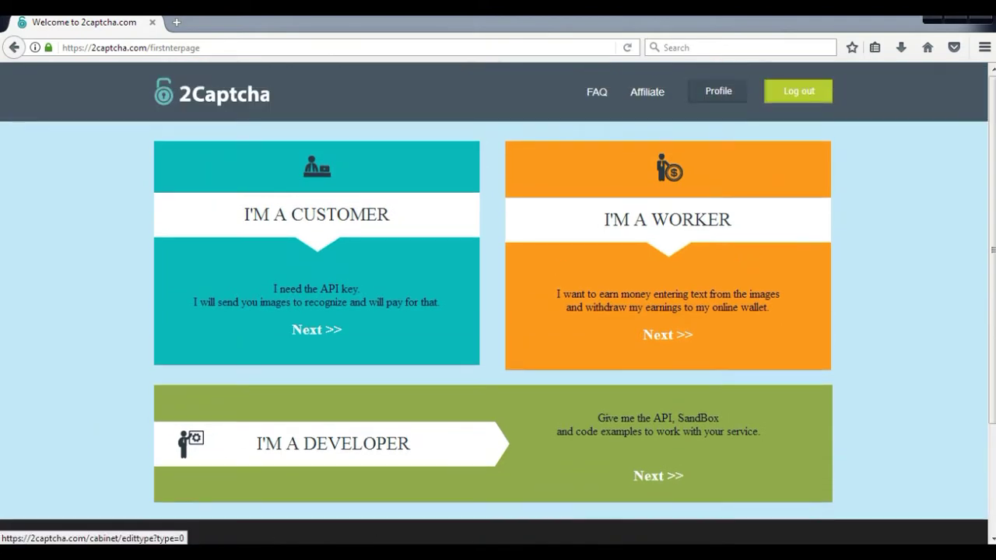
left_click(668, 335)
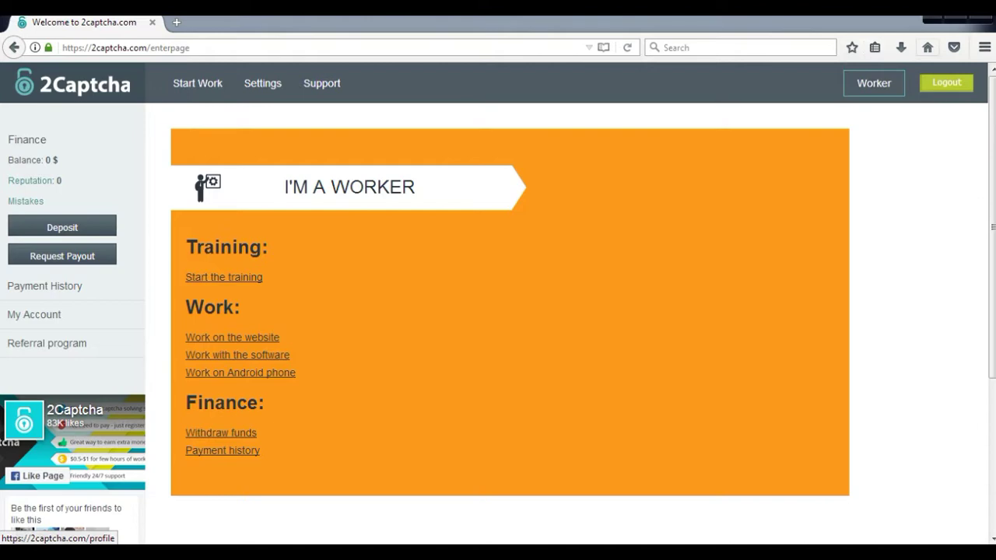
- Go to the Start Work page and expand the captcha-type dropdown beside Sound on
left_click(197, 82)
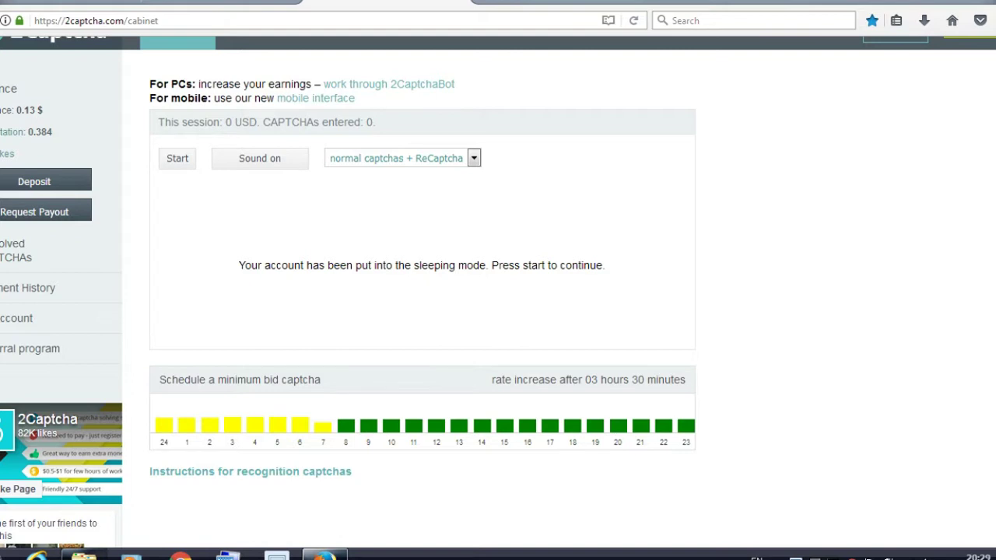
left_click(473, 158)
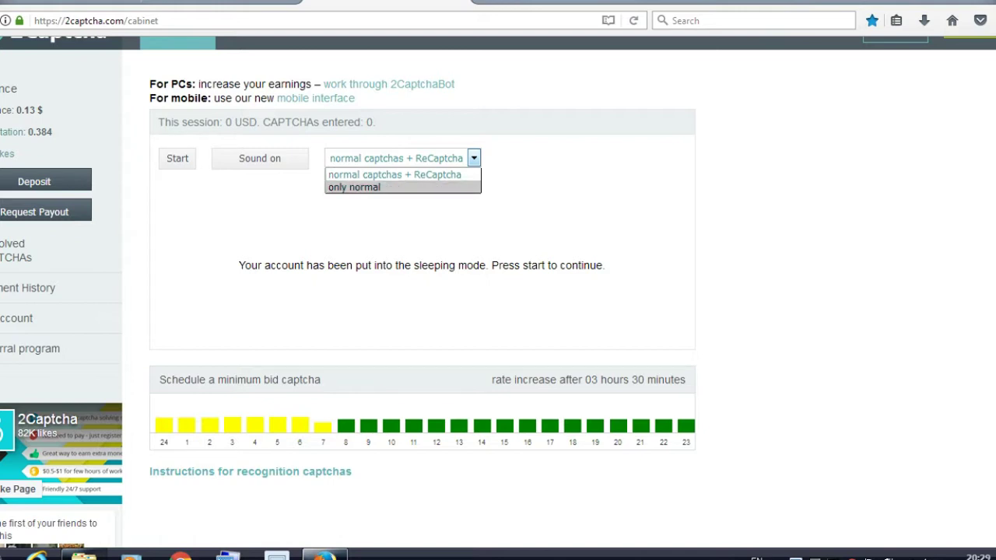
- Set captcha type to 'only normal' and leave sleeping mode to start receiving captchas
left_click(354, 187)
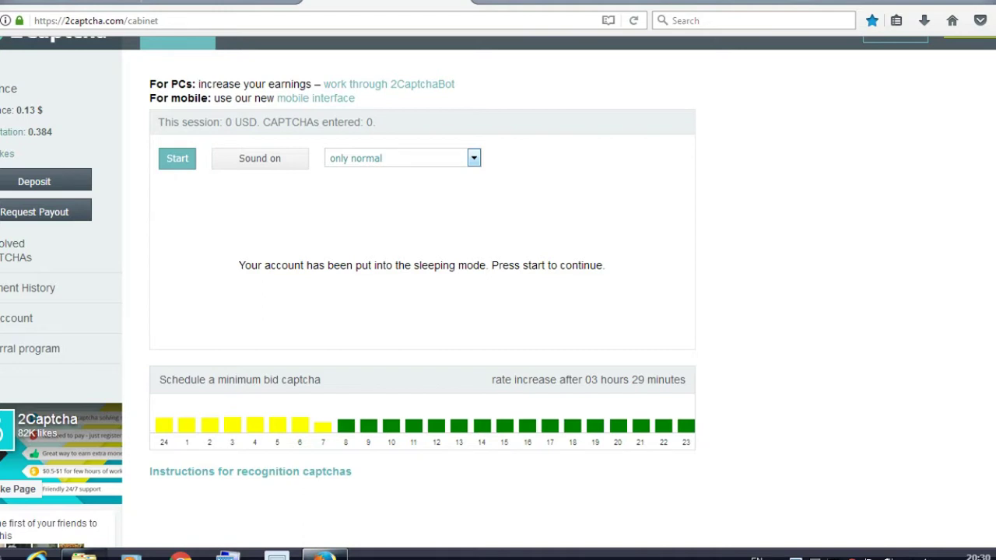
left_click(178, 158)
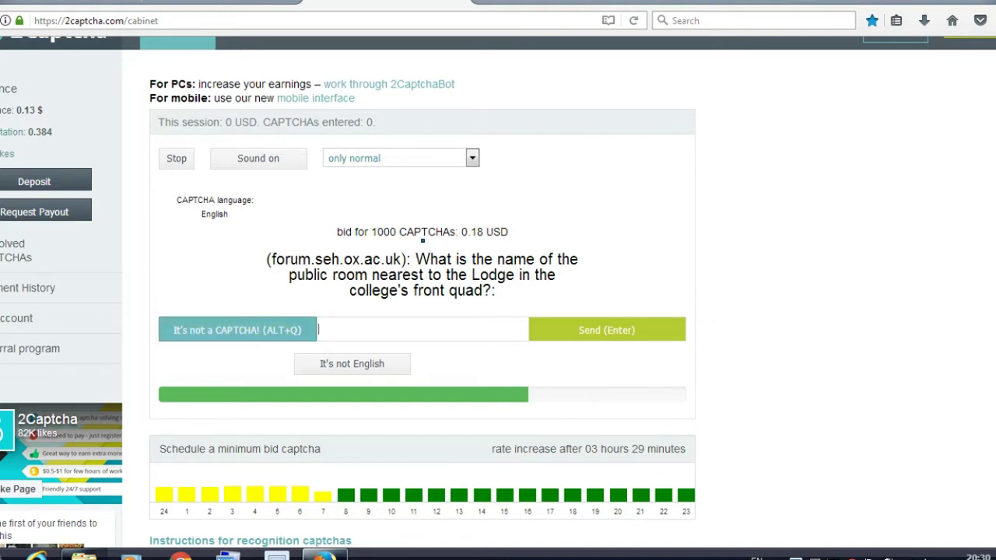
- Mark the text question as not a CAPTCHA and answer the image captcha with 37274
left_click(289, 331)
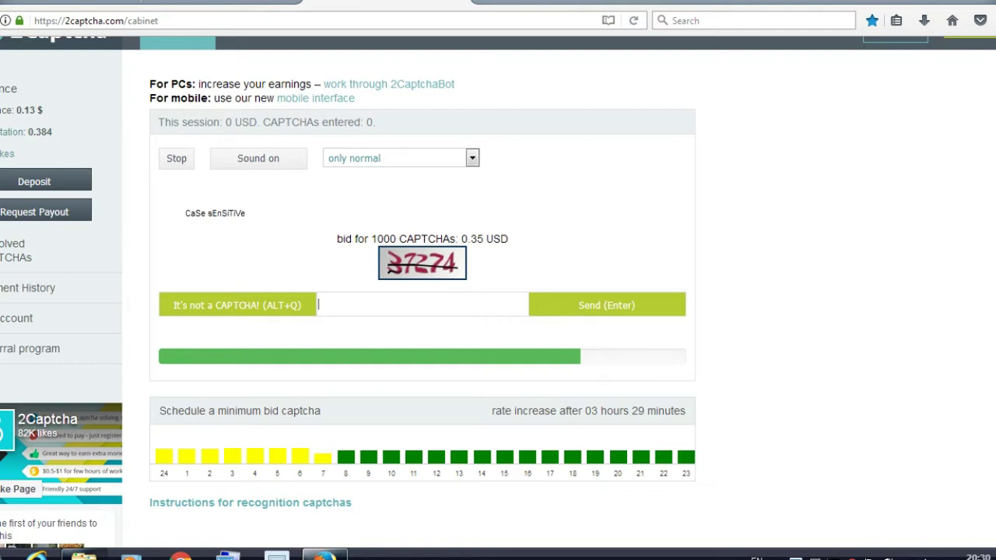
type("3")
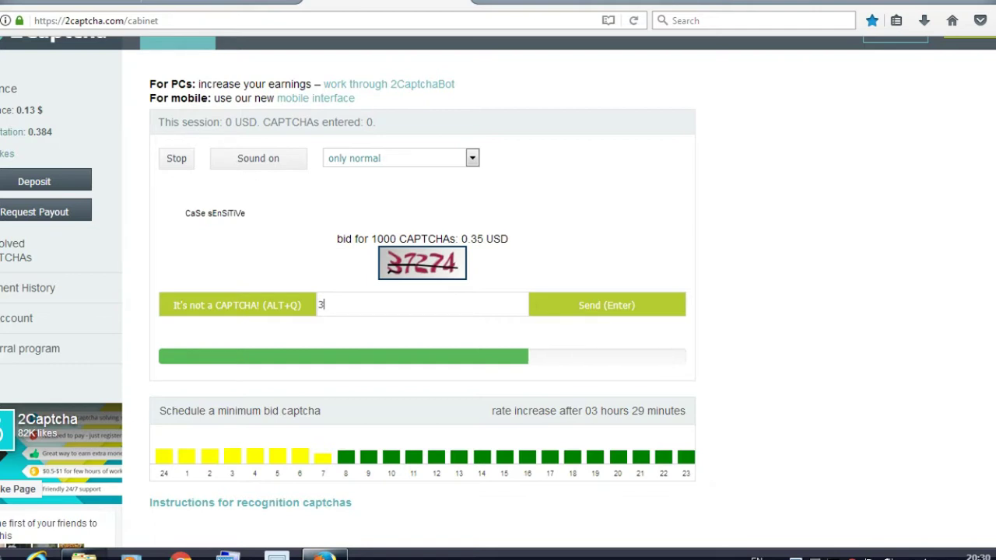
type("7")
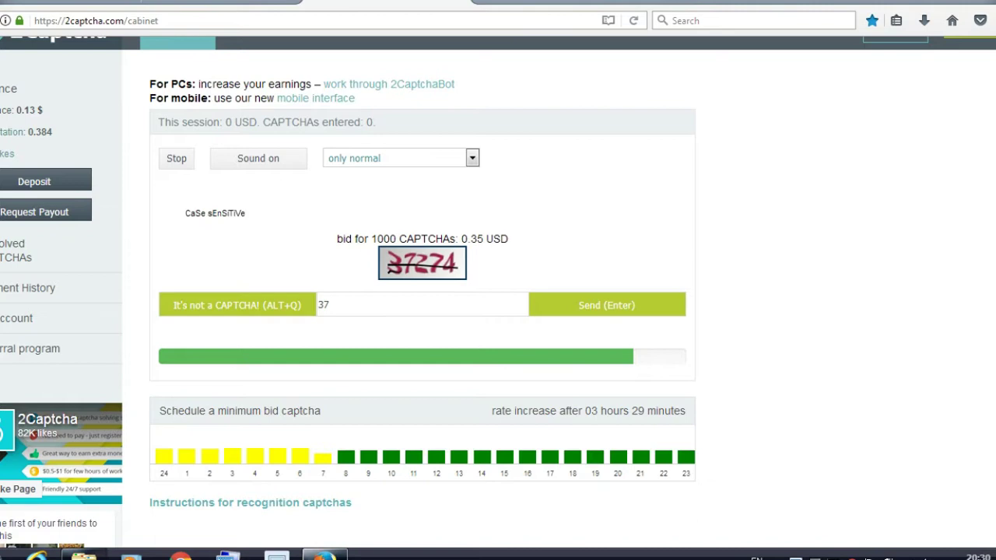
type("274")
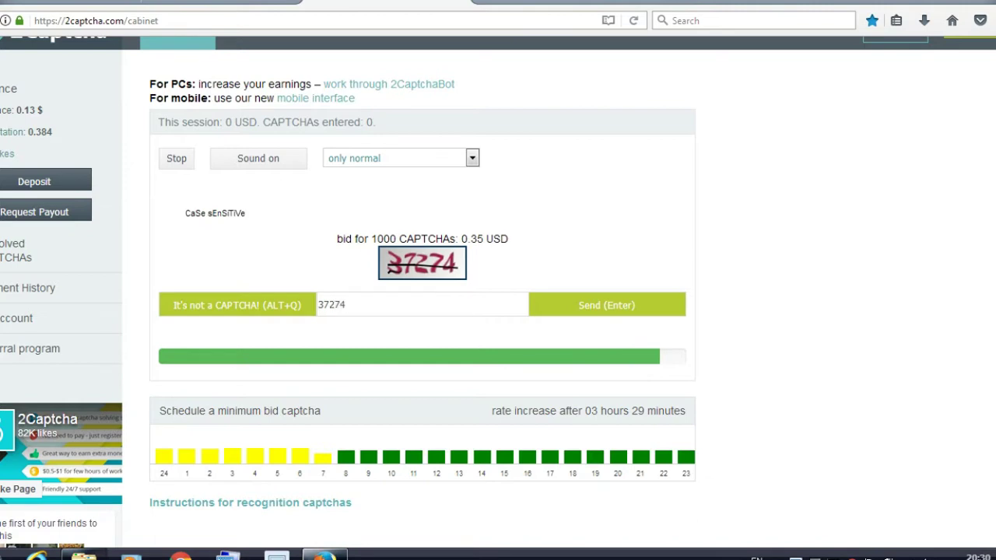
key("Return")
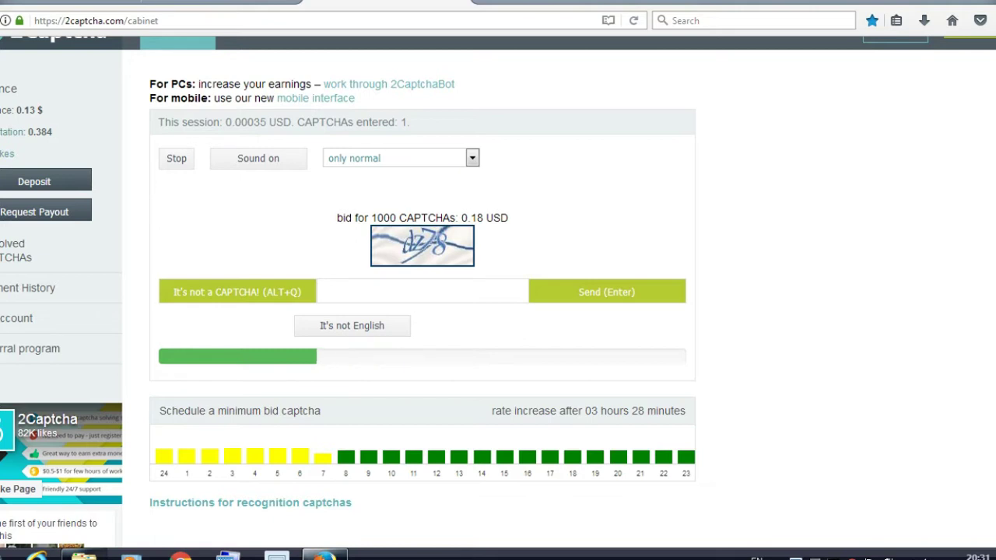
- Answer three image captchas with dz78, dny7d and 5670
type("d")
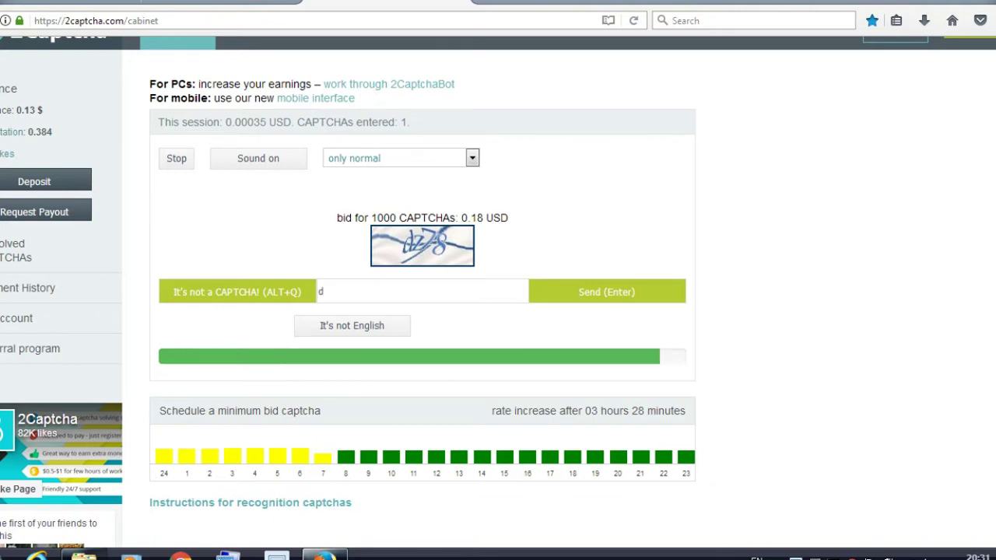
type("z78")
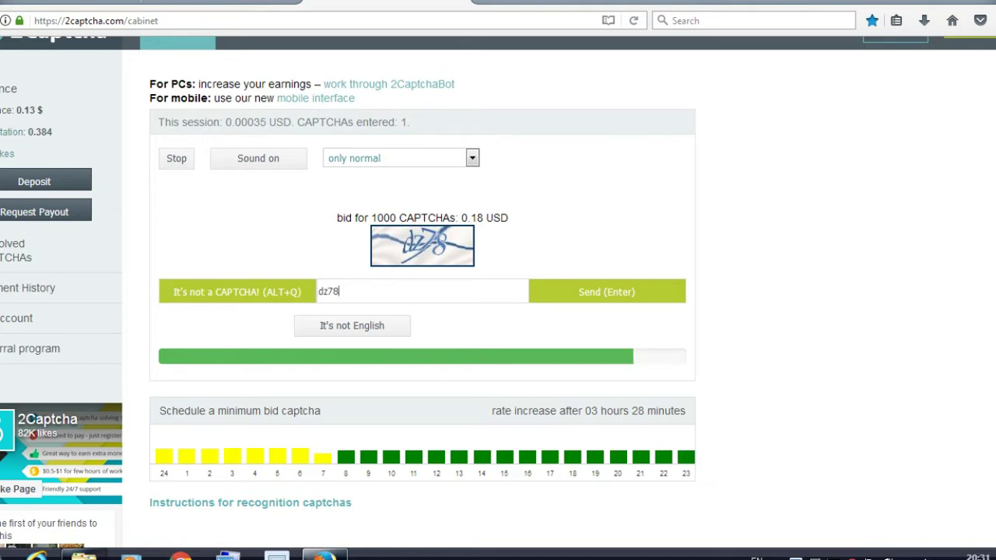
key("Return")
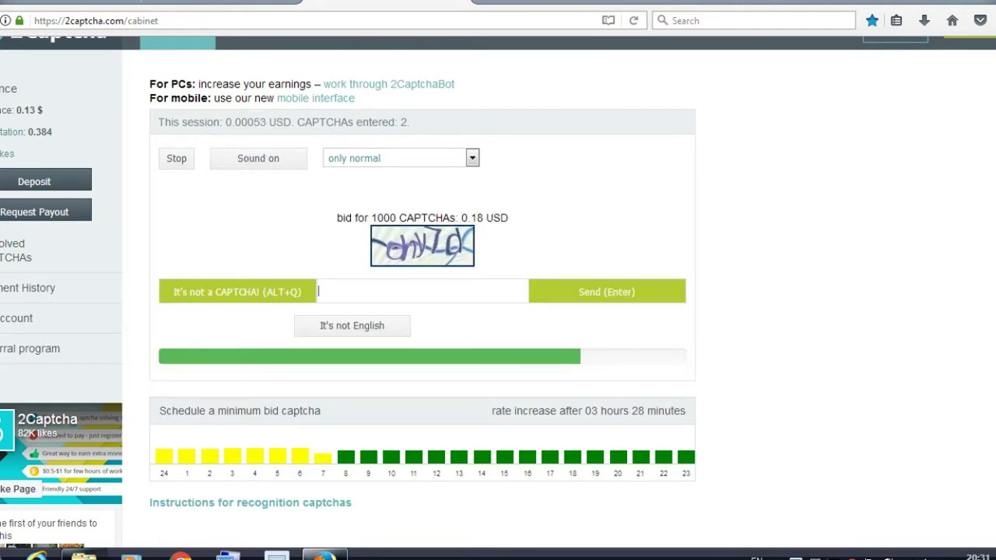
type("dny7d")
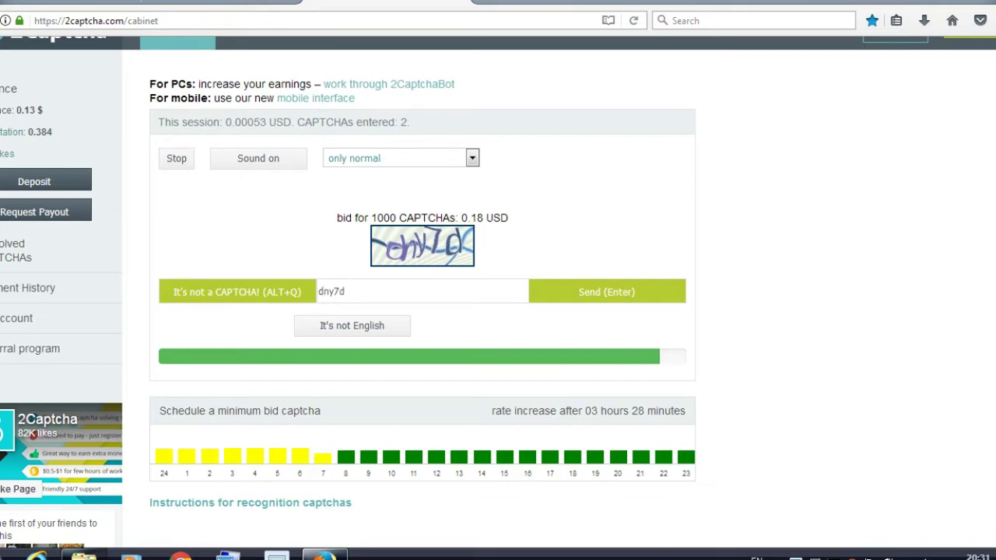
key("Return")
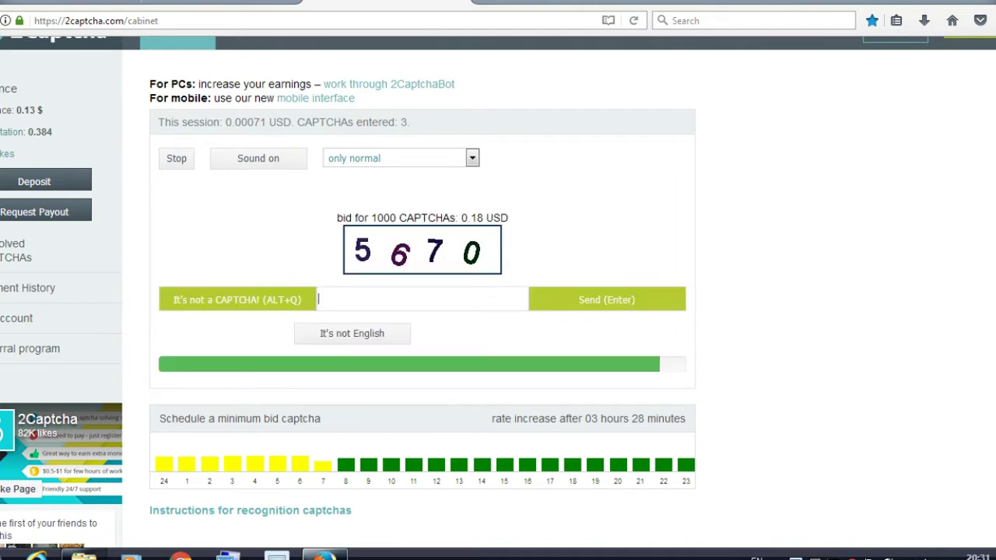
type("5")
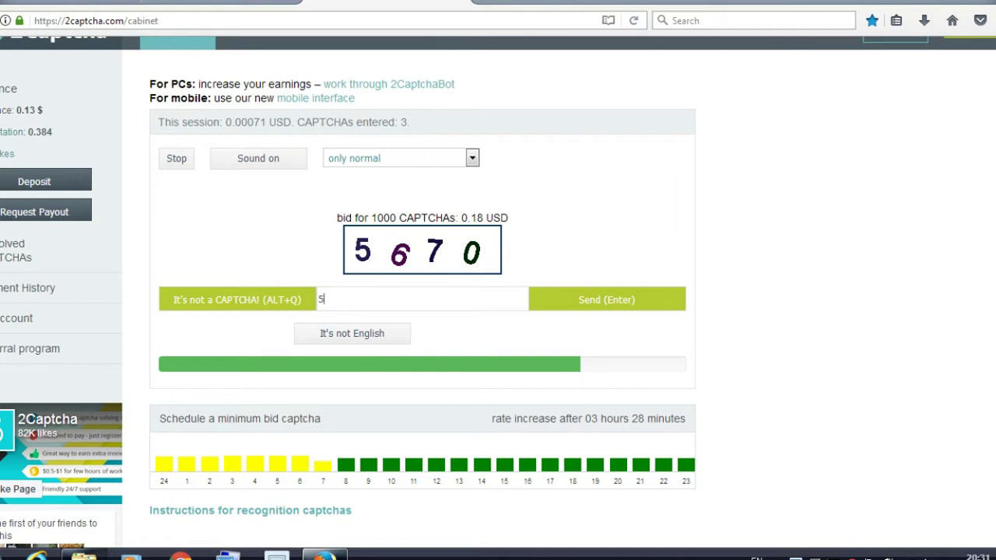
type("670")
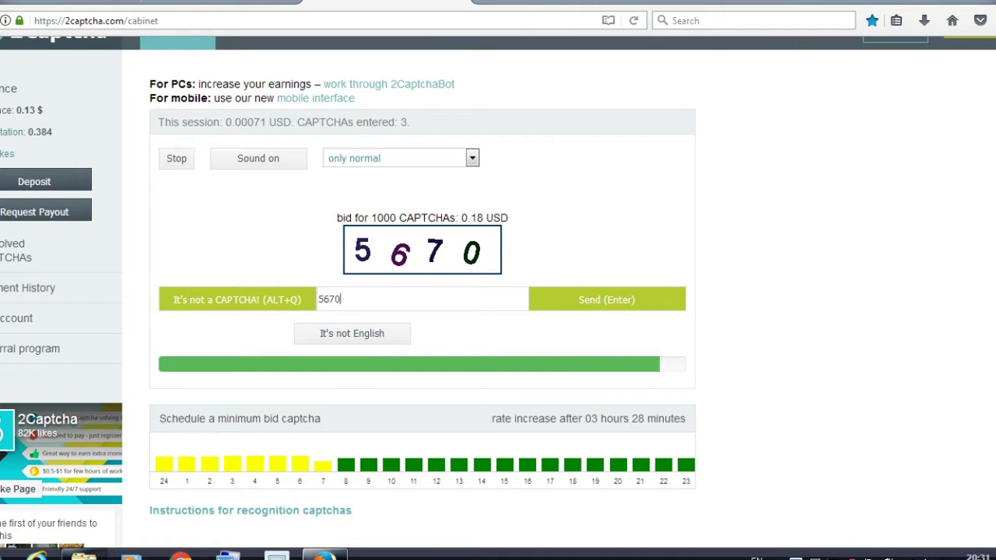
key("Return")
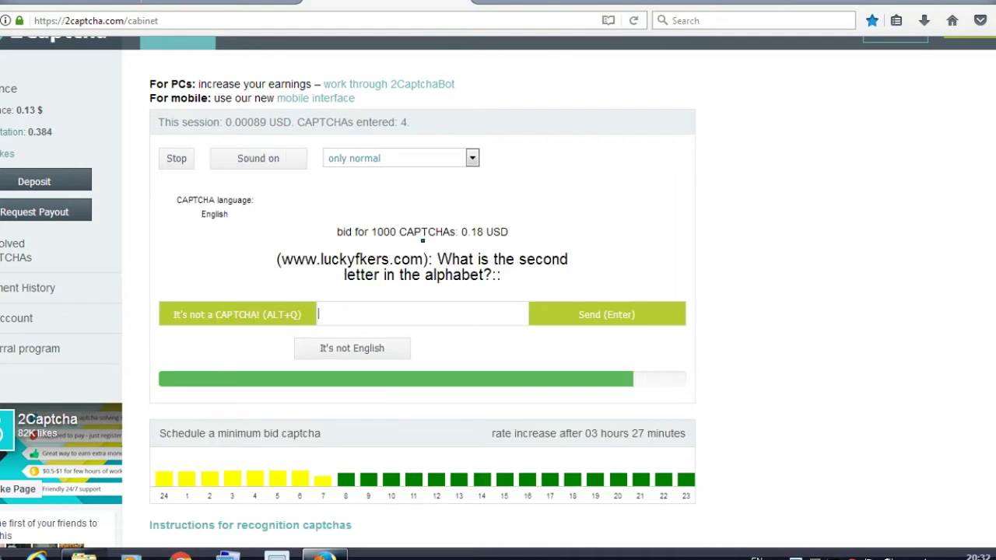
- Report the alphabet question as not a CAPTCHA using Alt+Q
key("alt+q")
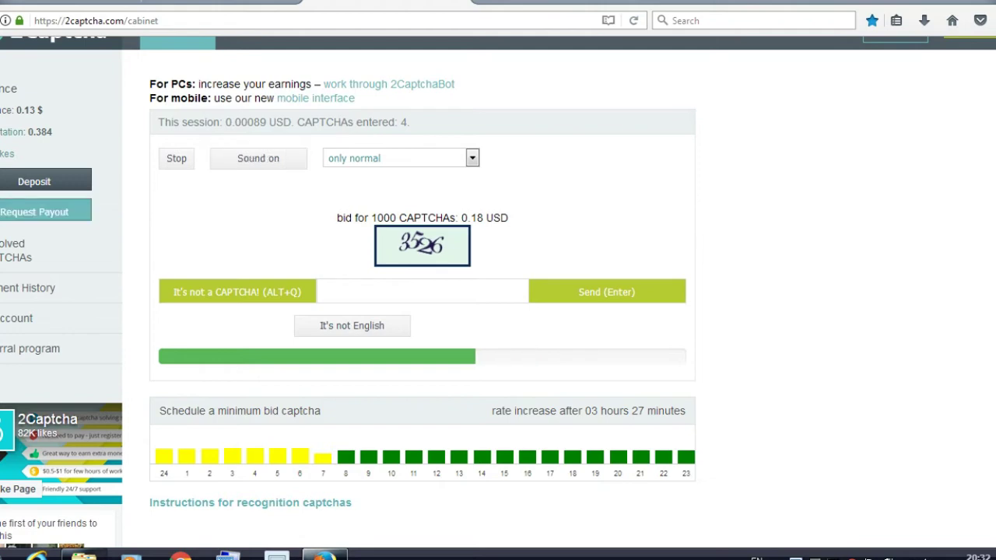
- Open Request Payout and select WebMoney, showing 0.13 available and an empty WMZ purse field
left_click(34, 212)
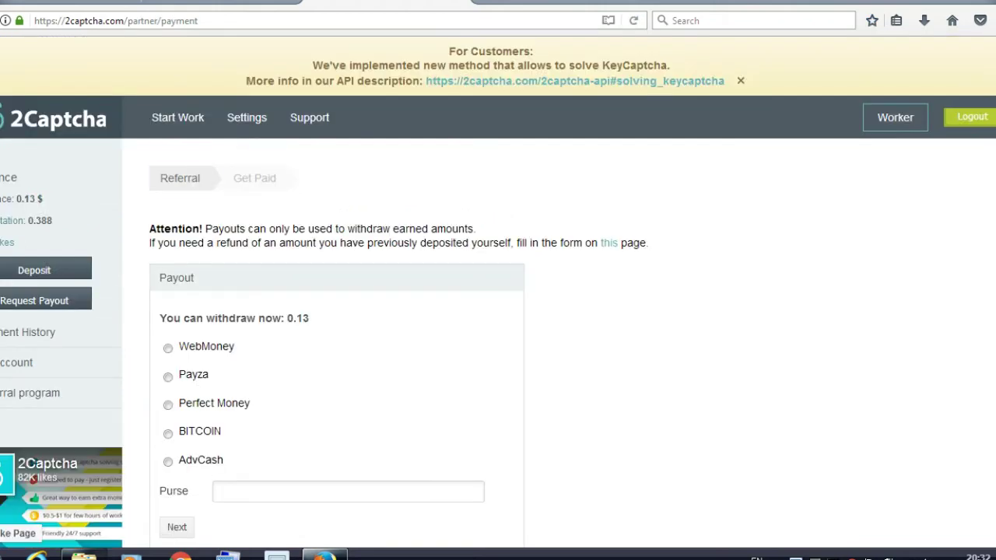
scroll(29, 216, "down", 3)
scroll(30, 216, "up", 1)
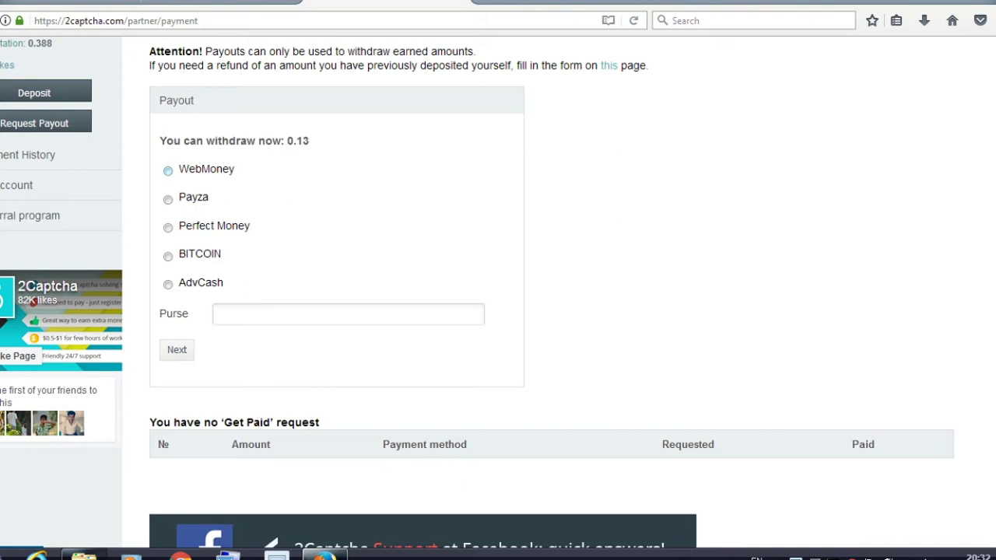
left_click(167, 171)
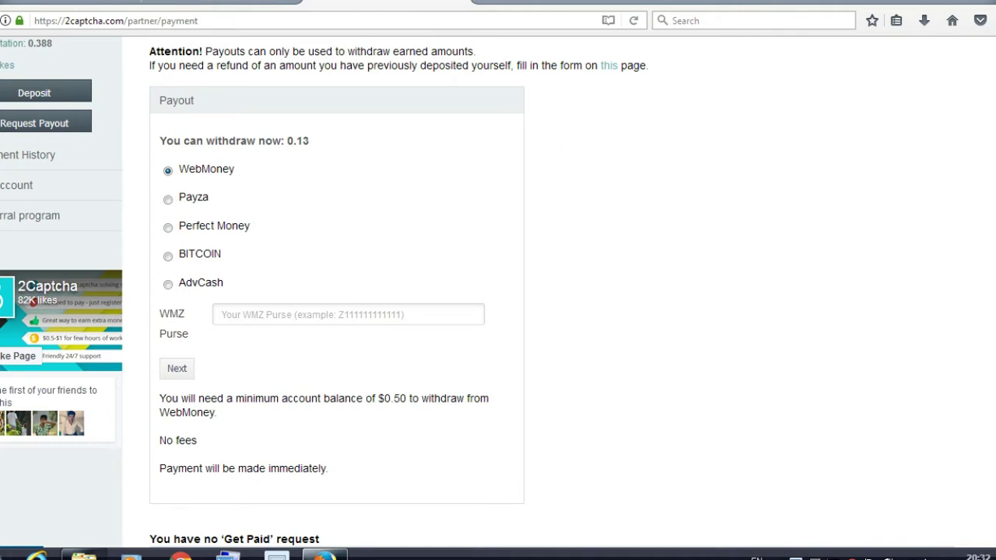
scroll(498, 292, "down", 2)
scroll(498, 293, "up", 2)
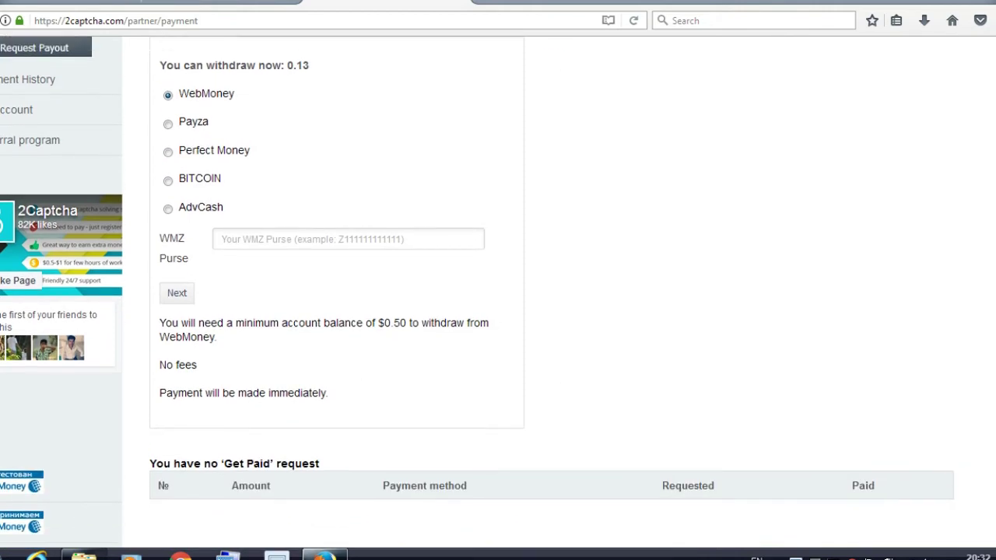
scroll(498, 292, "down", 2)
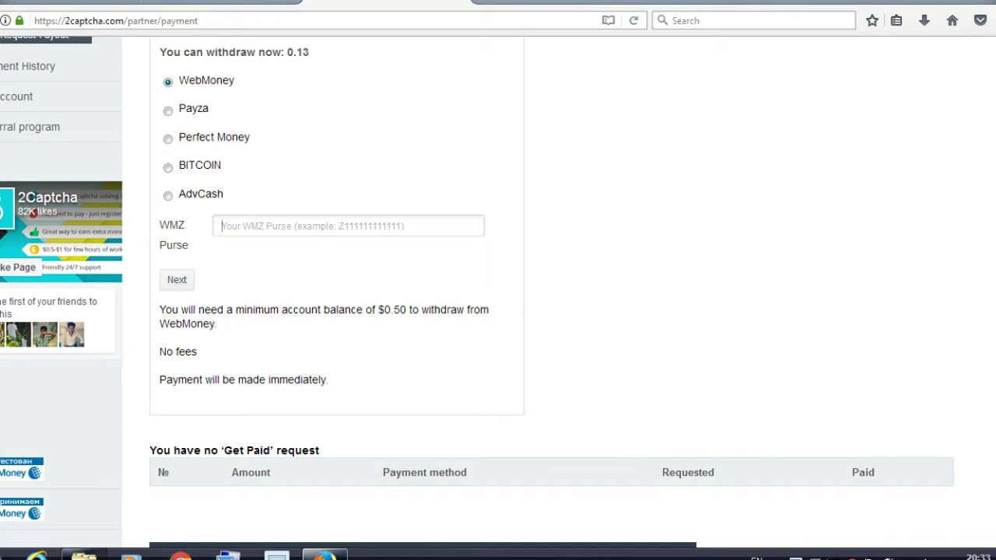
left_click(177, 280)
scroll(498, 296, "down", 2)
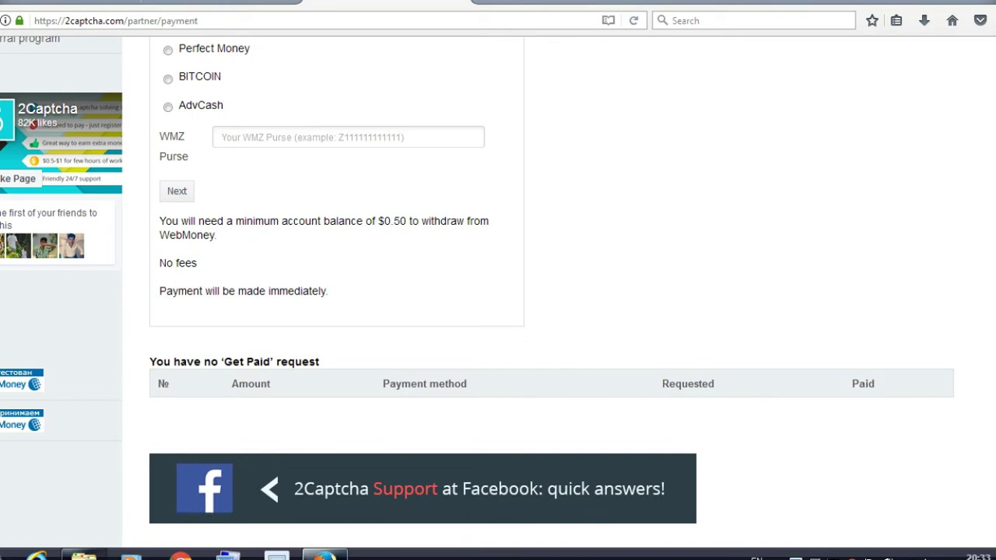
scroll(498, 280, "up", 8)
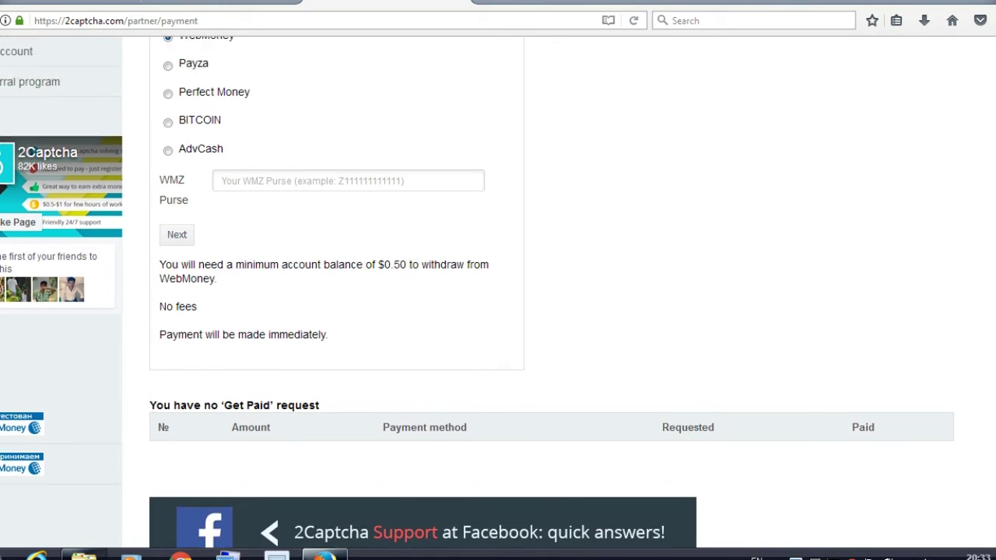
scroll(498, 293, "down", 4)
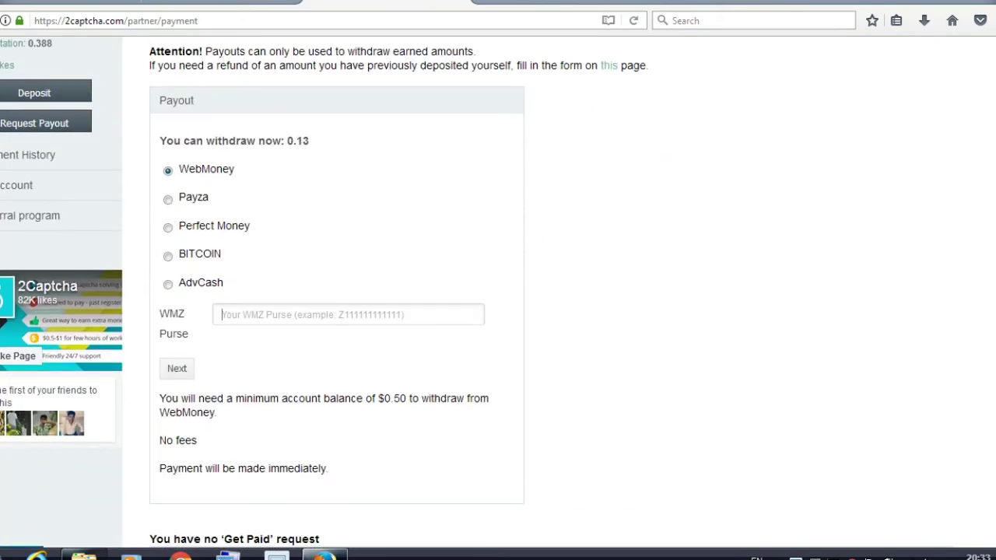
scroll(498, 293, "up", 4)
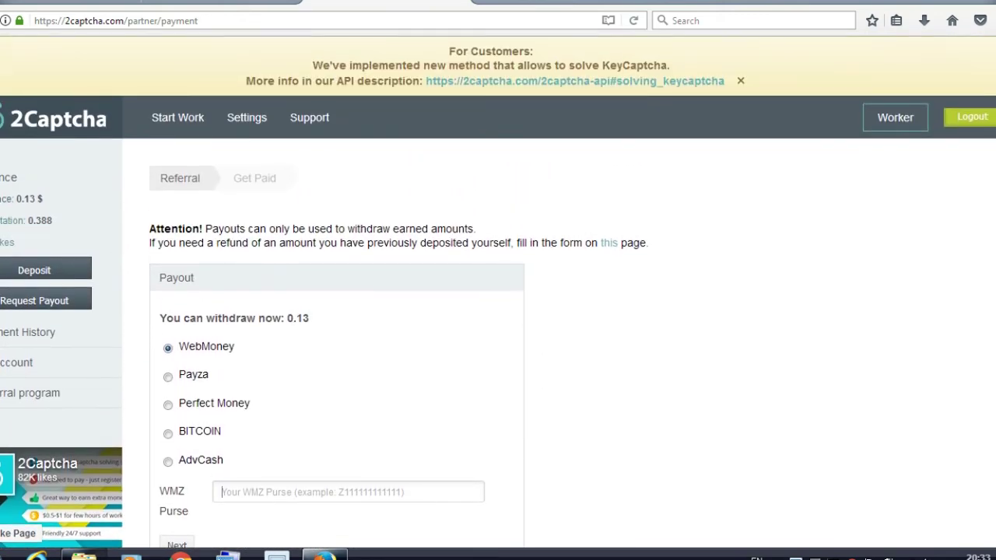